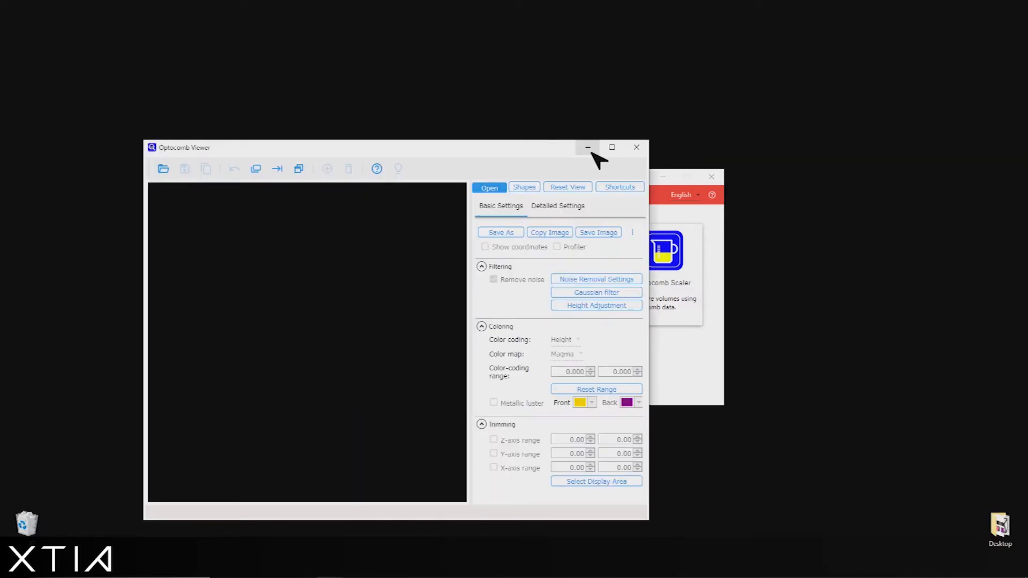
Step: Maximize the viewer window and load the measurement data file VB01master.log from the MasterComparison folder
click(612, 148)
click(20, 26)
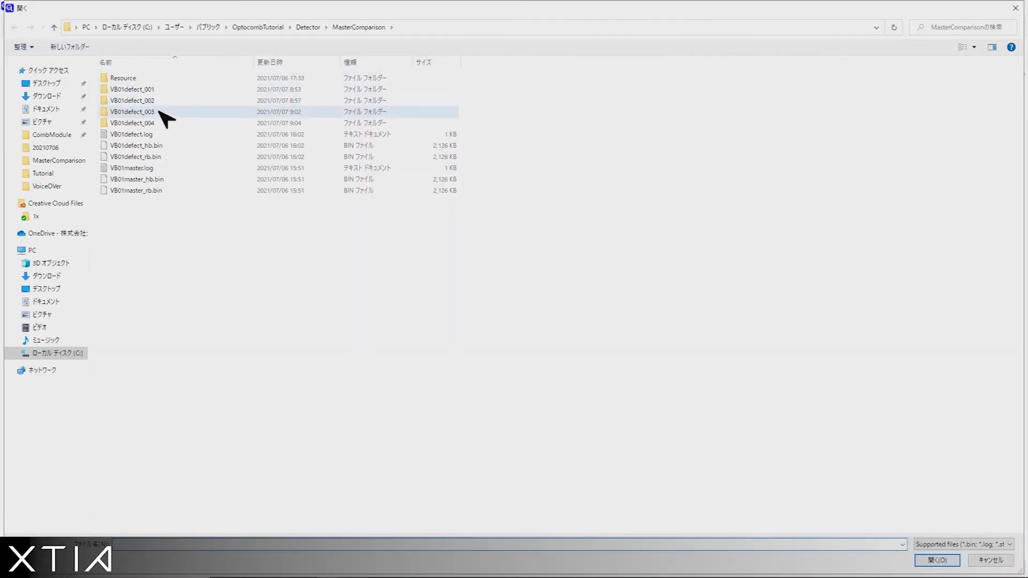
double_click(132, 168)
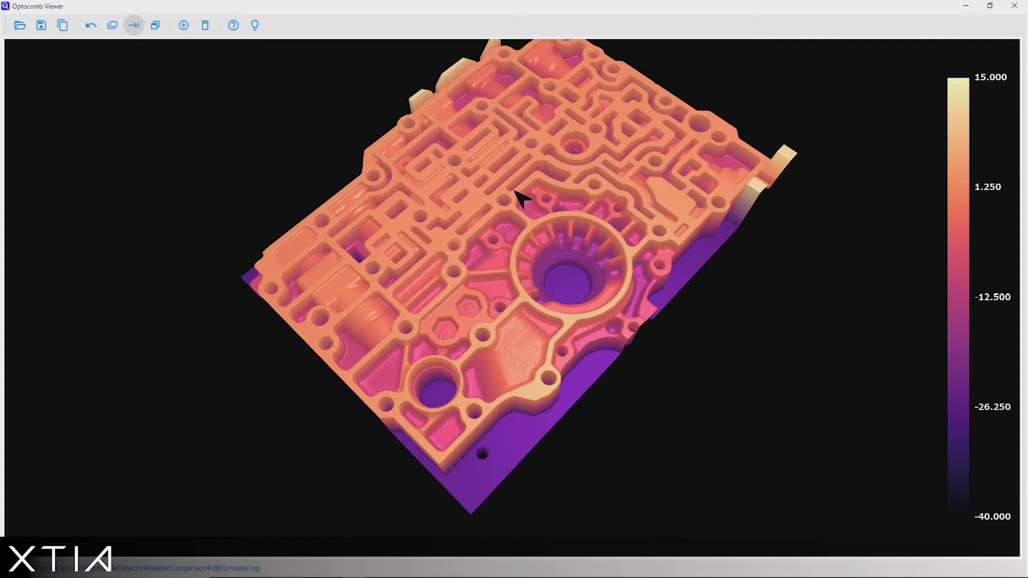
Step: Arrange the master and defect windows side by side and inspect both valve body models from matching angles for differences
drag(615, 14, 7, 91)
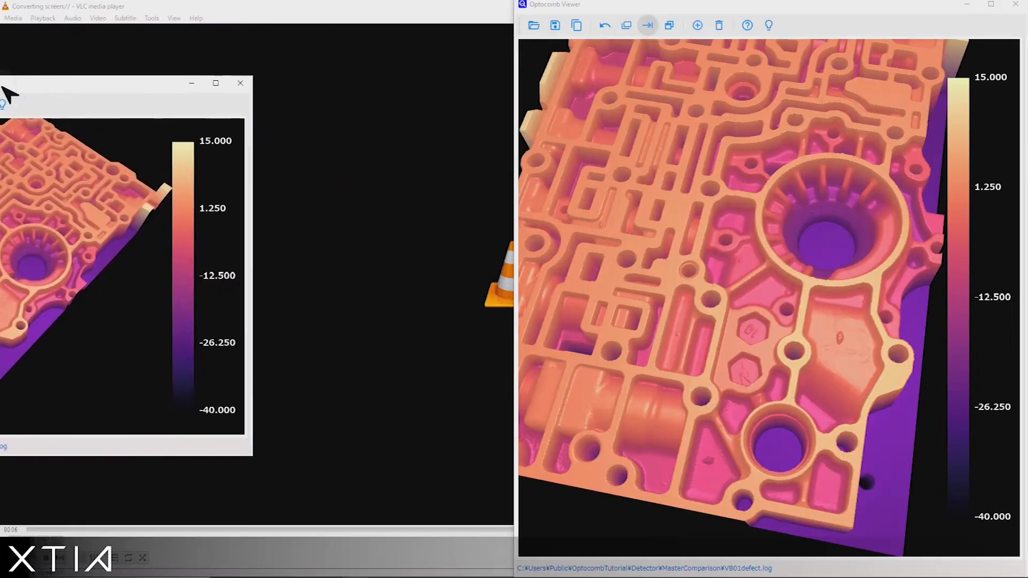
click(739, 119)
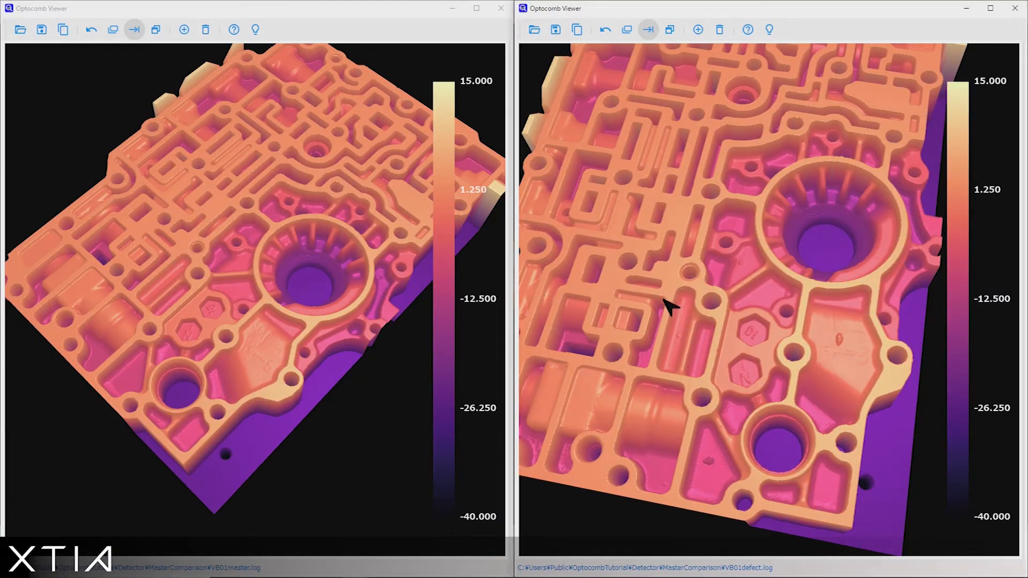
mouse_move(238, 411)
mouse_down()
mouse_move(271, 409)
mouse_move(240, 412)
mouse_up()
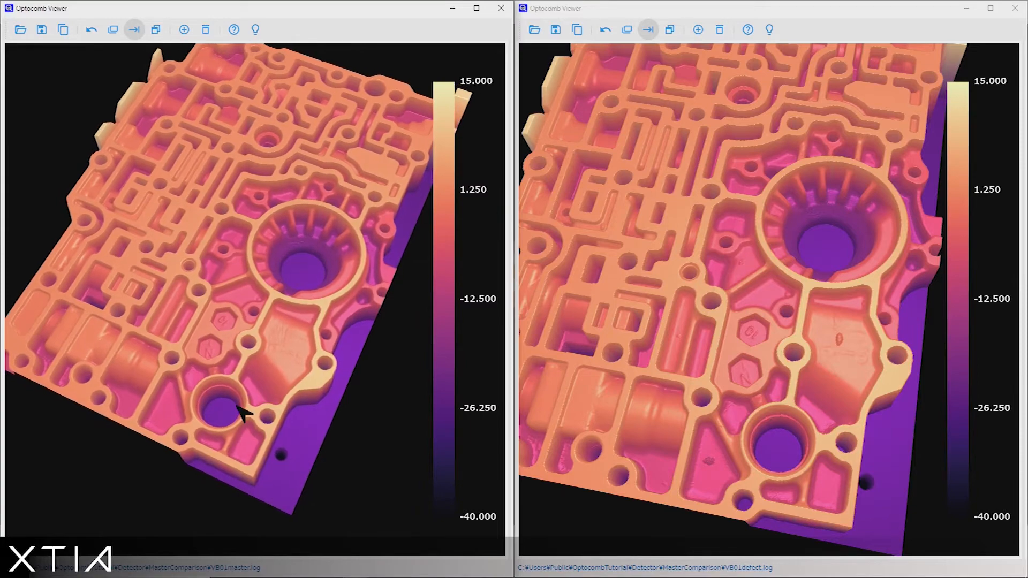
scroll(239, 413, up, 5)
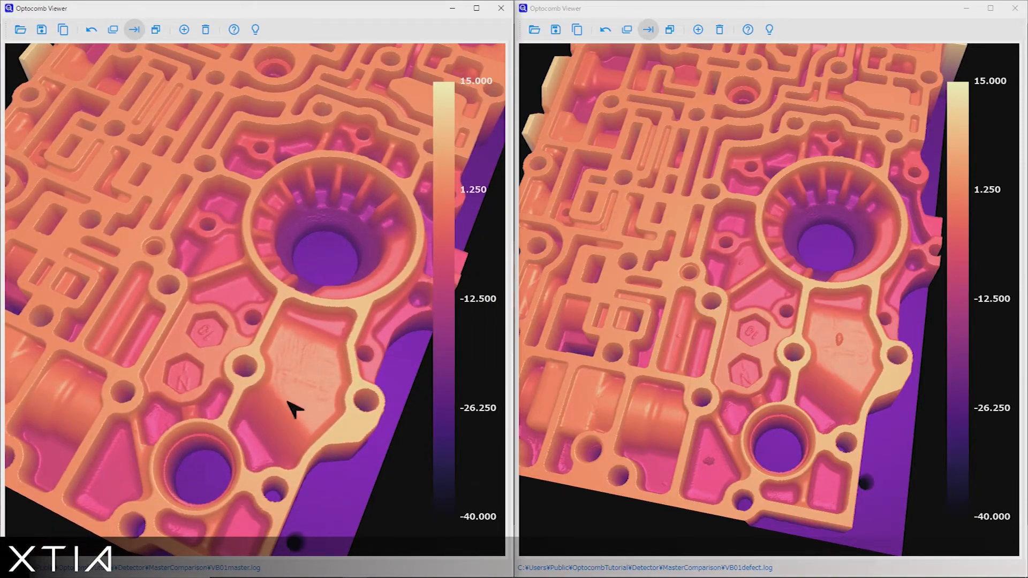
drag(854, 371, 808, 386)
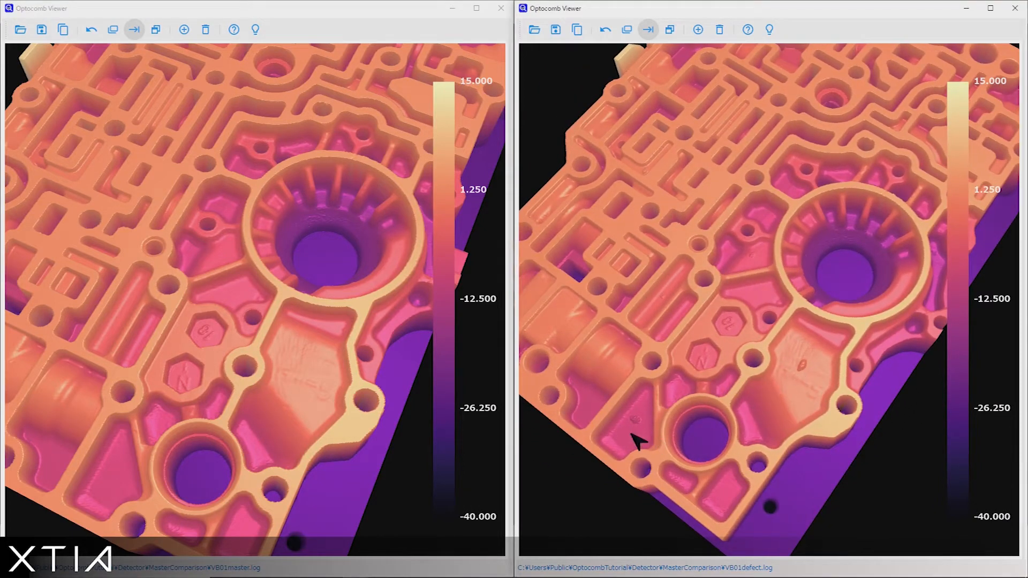
drag(636, 427, 689, 412)
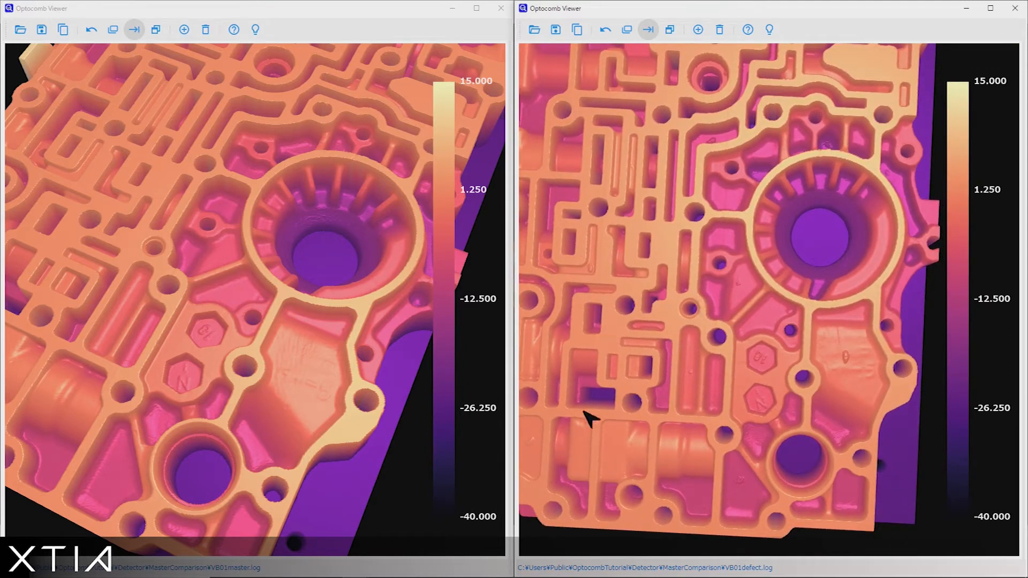
Step: Open the VB01defect data in Optocomb Detector and load the inspection configuration file VB01master.xml
click(771, 30)
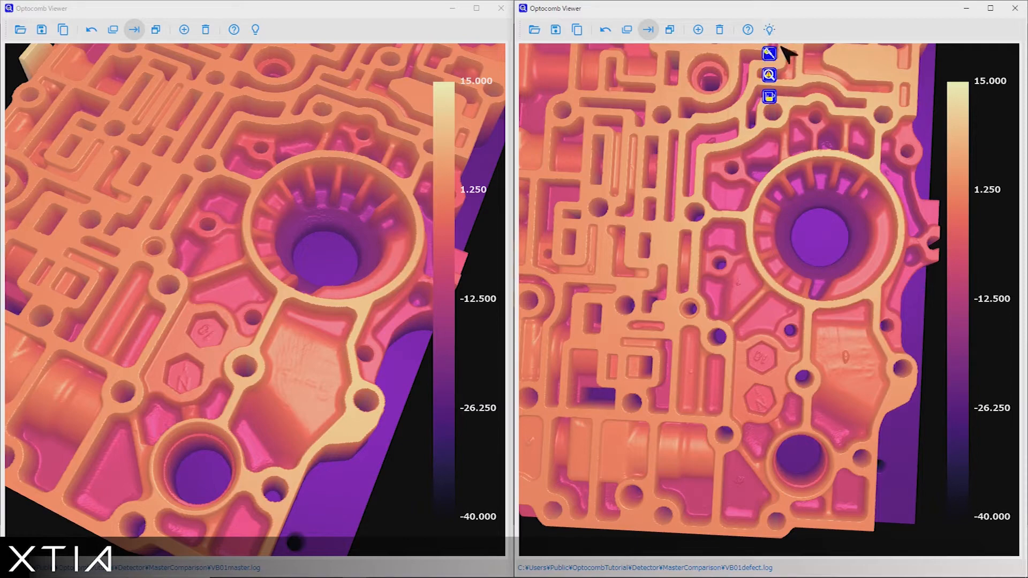
click(770, 75)
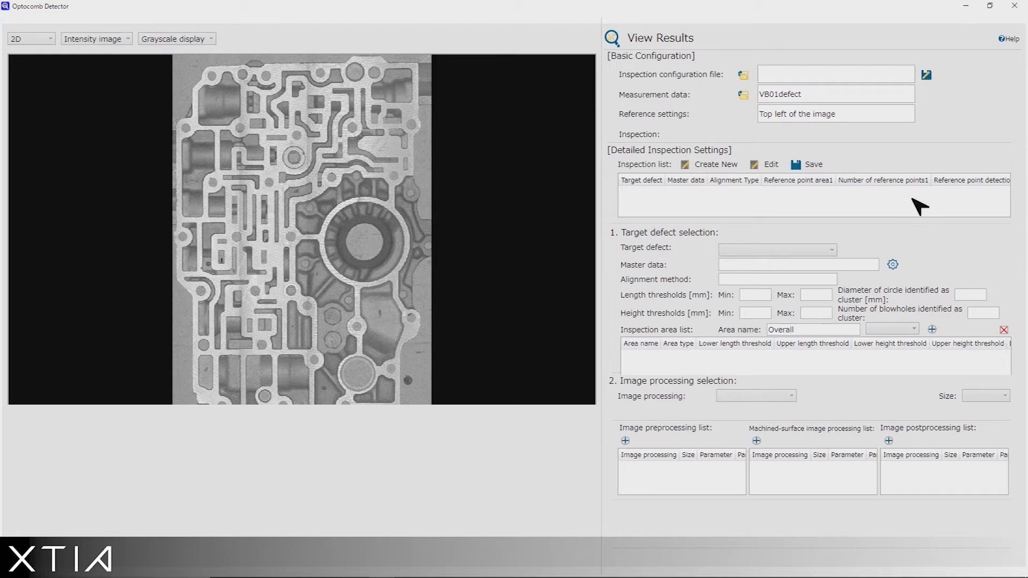
click(743, 75)
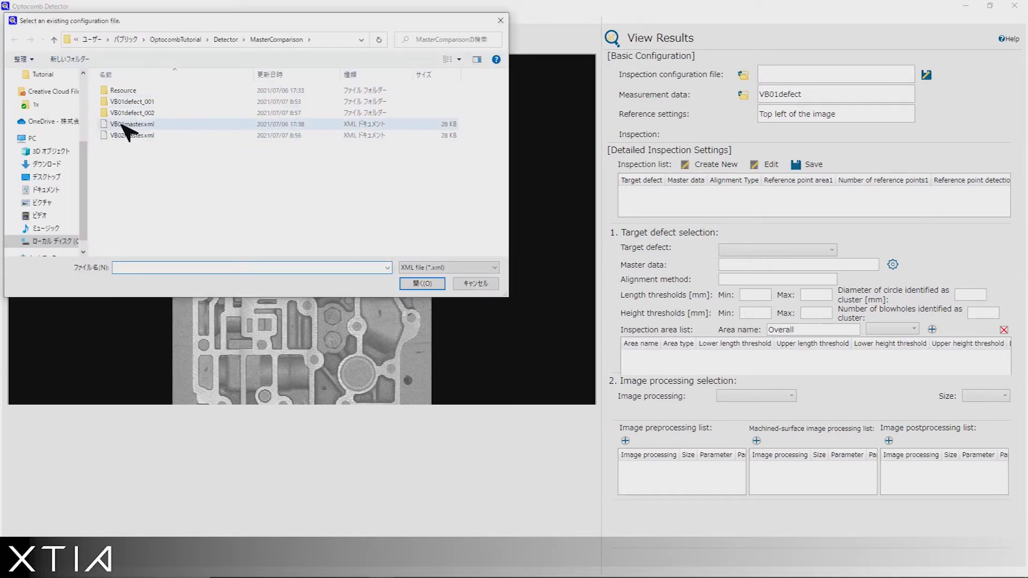
double_click(122, 124)
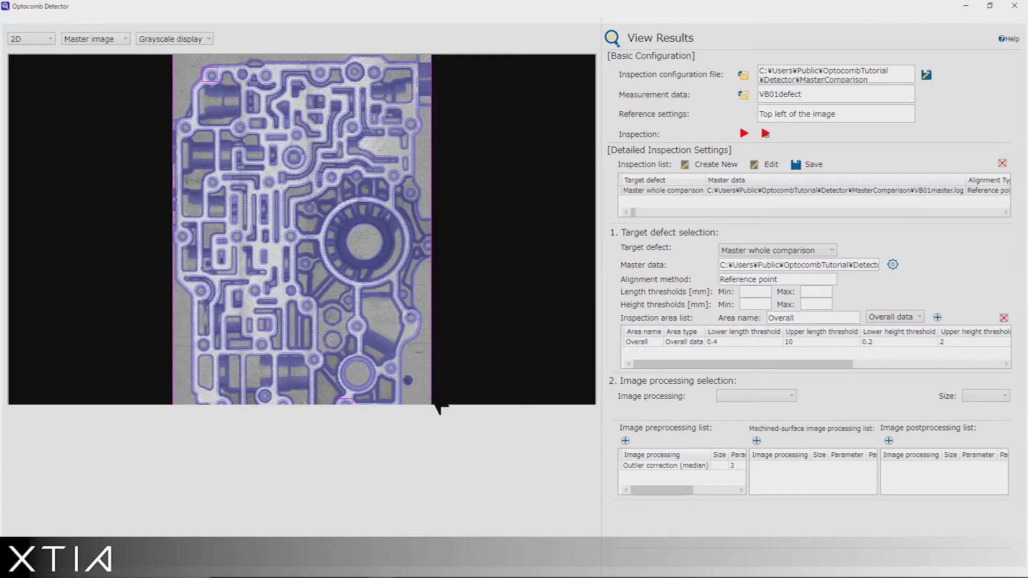
Step: Switch the displayed picture to the intensity image and select the Overall area in the inspection area list
click(105, 42)
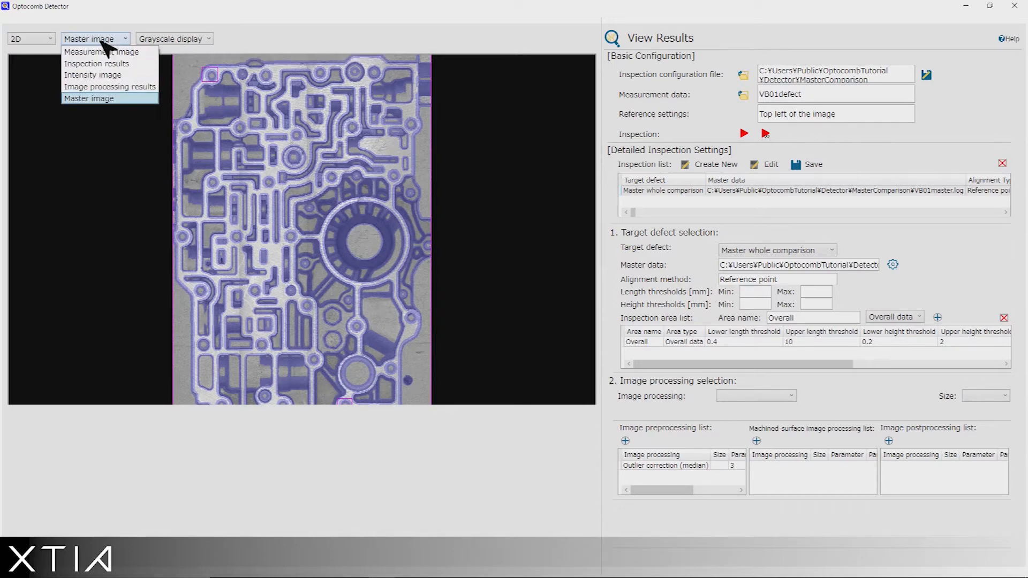
click(111, 75)
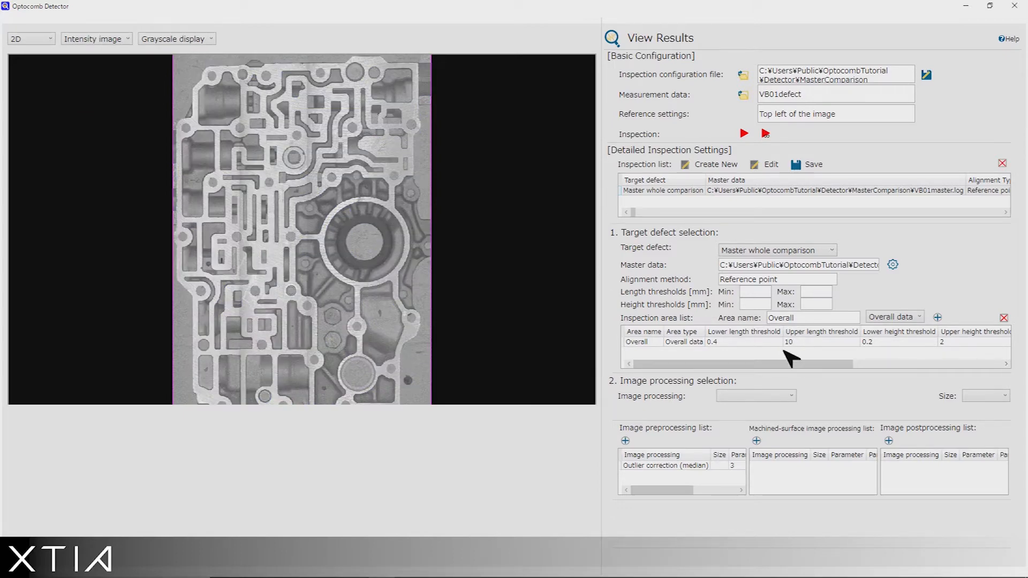
click(759, 344)
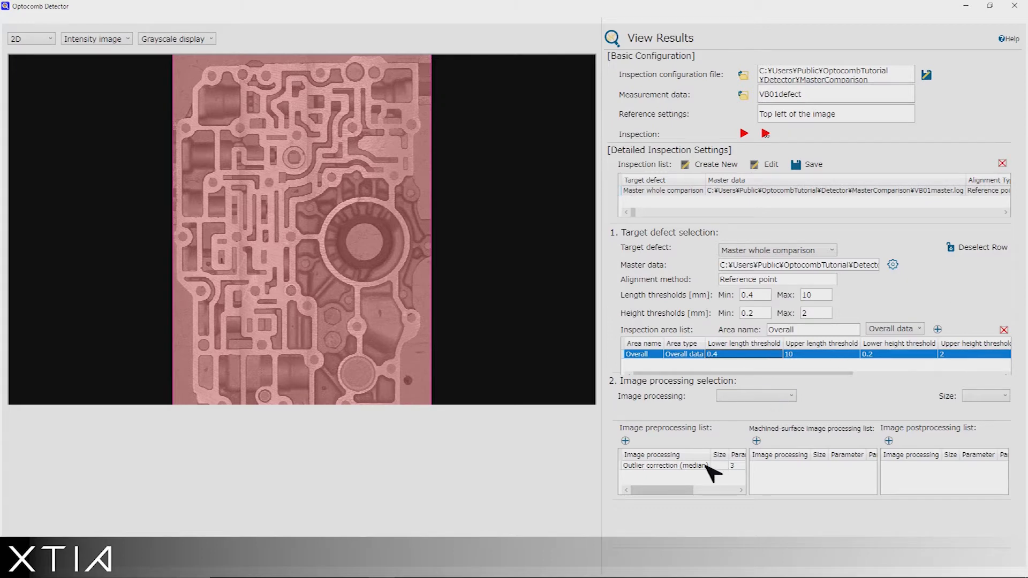
Step: Run the inspection on the VB01defect data and look over the defect statistics
click(744, 135)
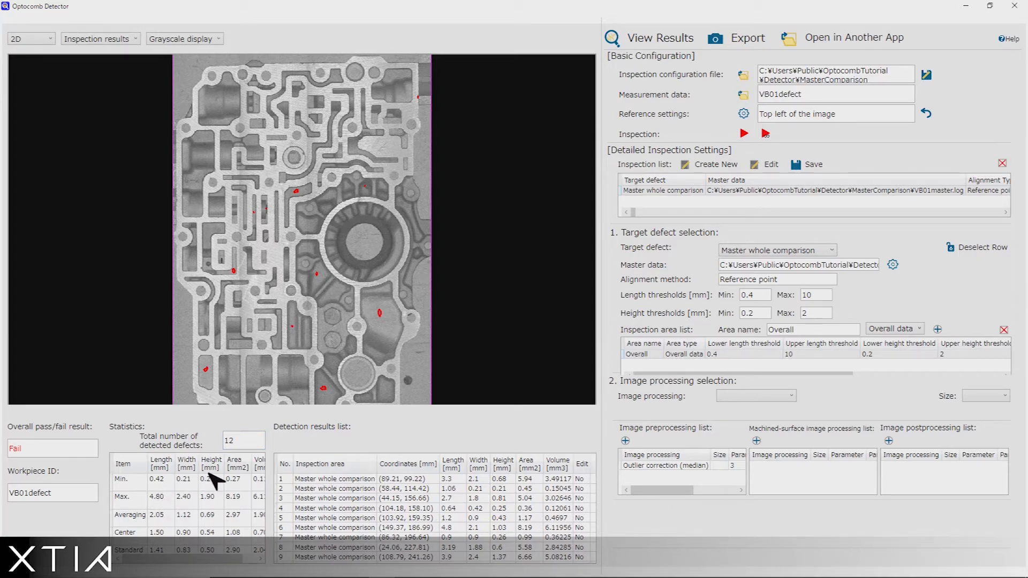
drag(211, 561, 182, 565)
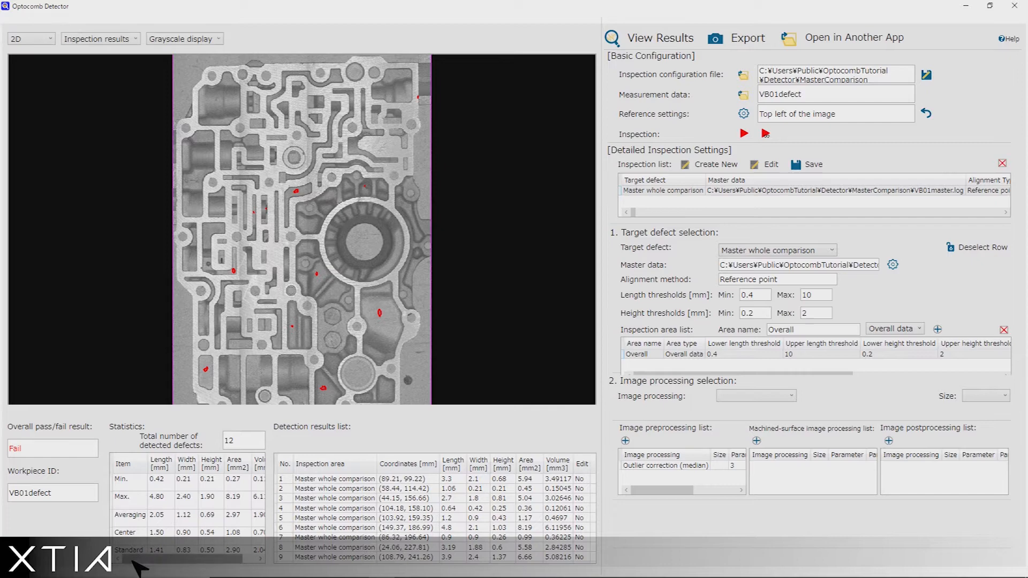
drag(133, 560, 134, 560)
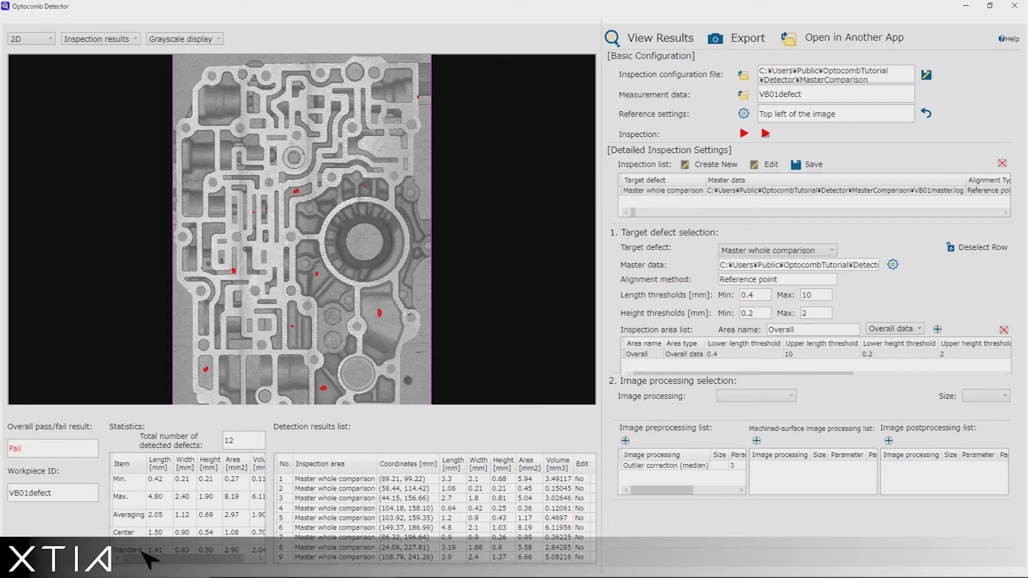
mouse_move(152, 557)
mouse_down()
mouse_move(188, 557)
mouse_move(145, 557)
mouse_up()
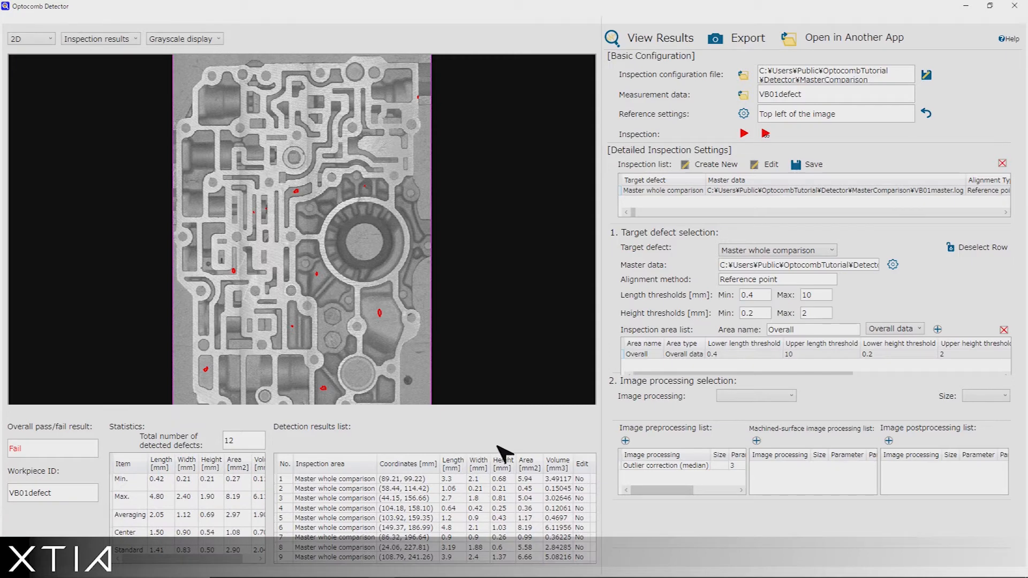
Step: Go through defects 1 to 12 one by one in the detection results list to review their location and dimensions
click(469, 480)
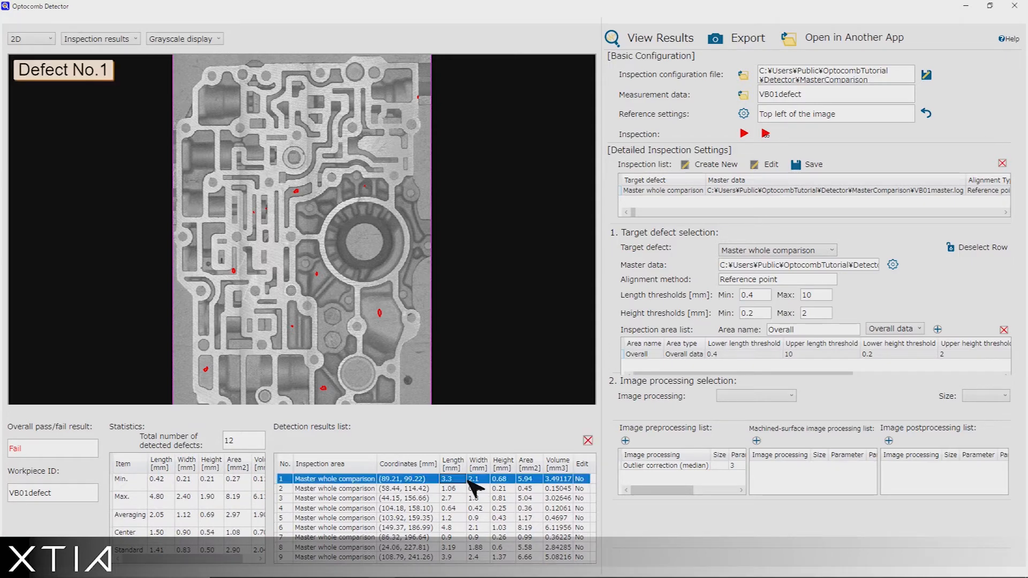
click(457, 489)
click(454, 498)
click(454, 509)
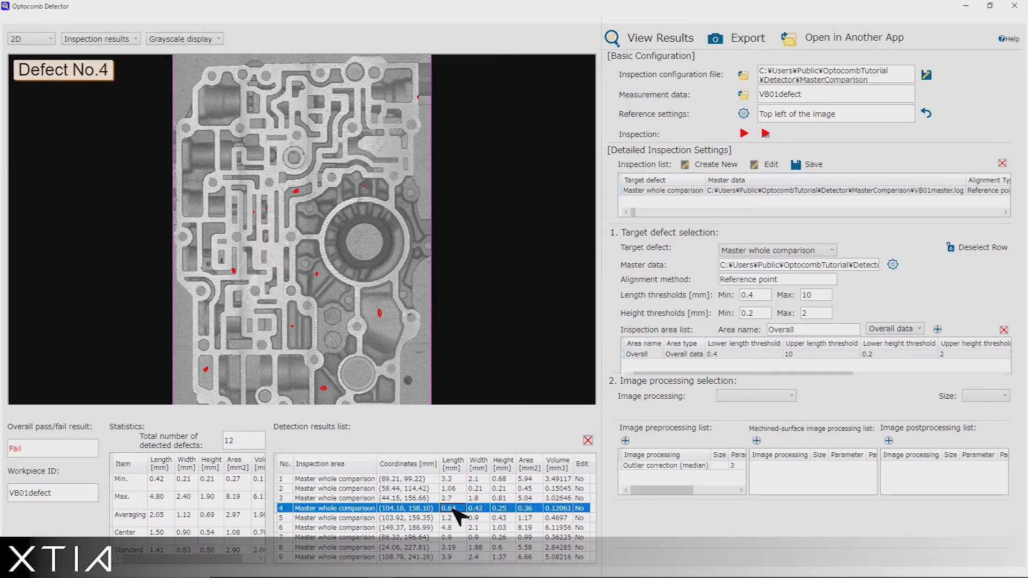
click(485, 518)
click(490, 528)
click(484, 537)
click(484, 547)
click(482, 557)
scroll(480, 552, down, 1)
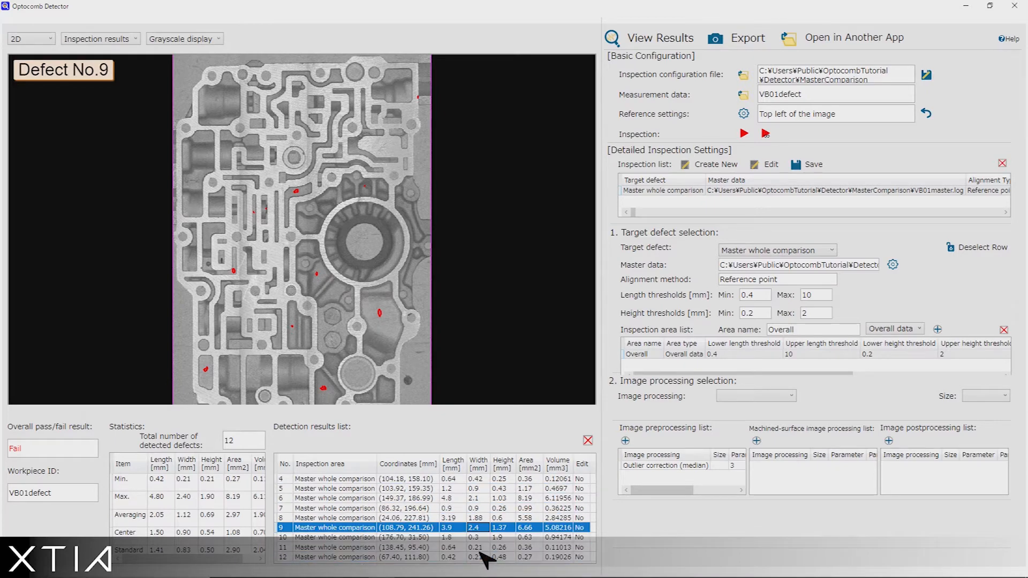
click(476, 539)
click(476, 548)
click(479, 558)
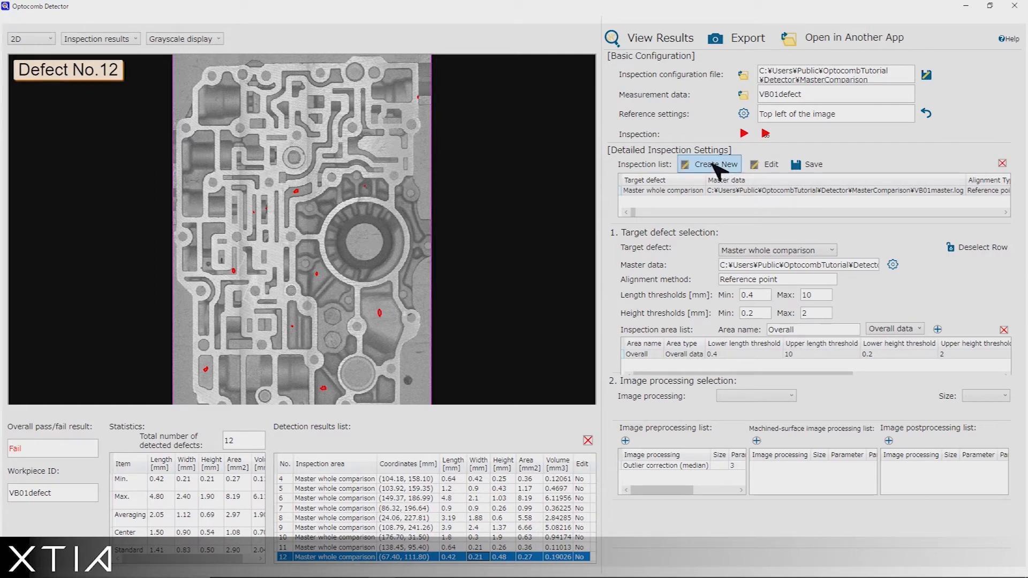
Step: Create new inspection settings and choose Master whole comparison as the target defect
click(713, 165)
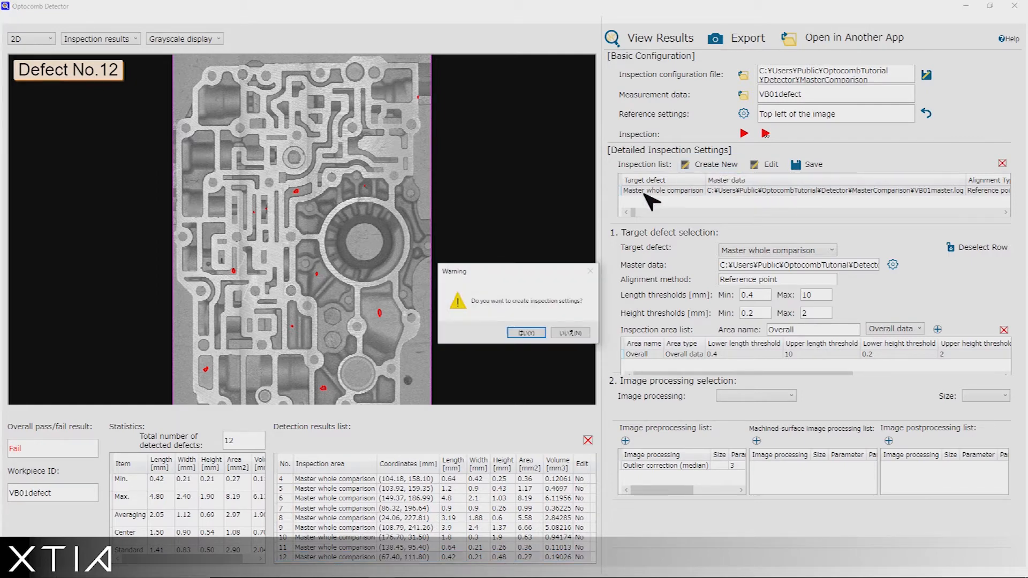
click(538, 331)
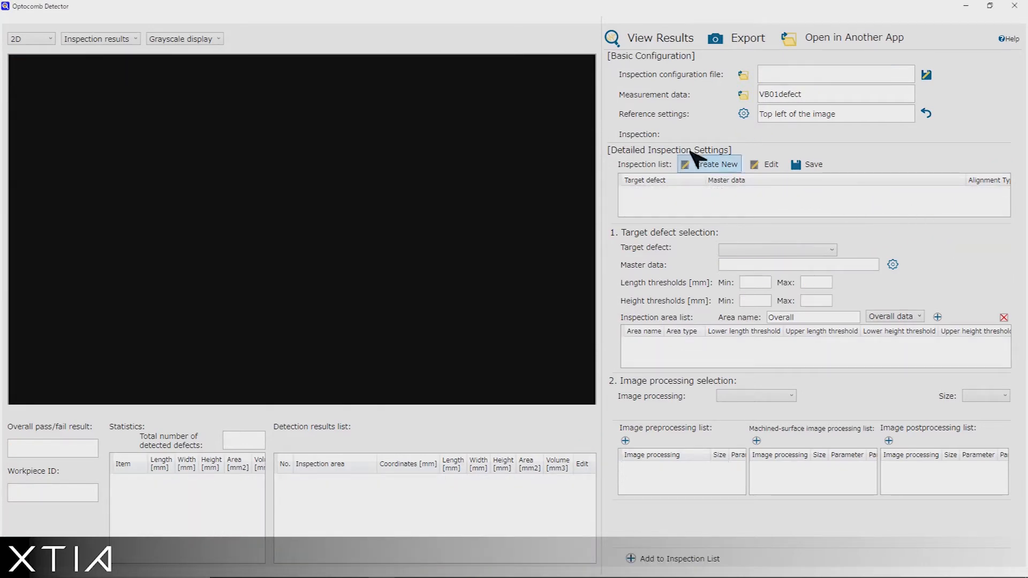
click(819, 250)
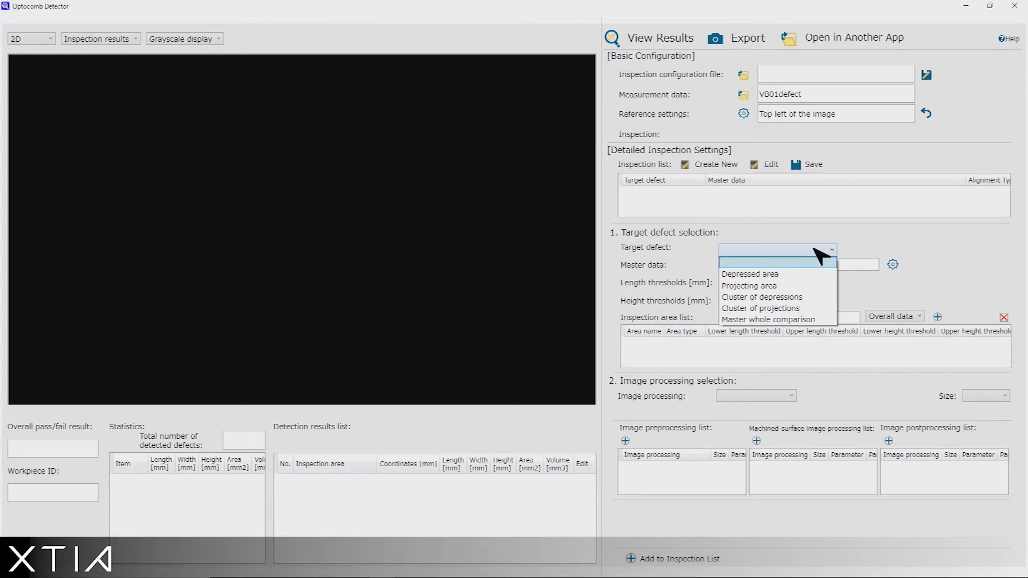
click(814, 320)
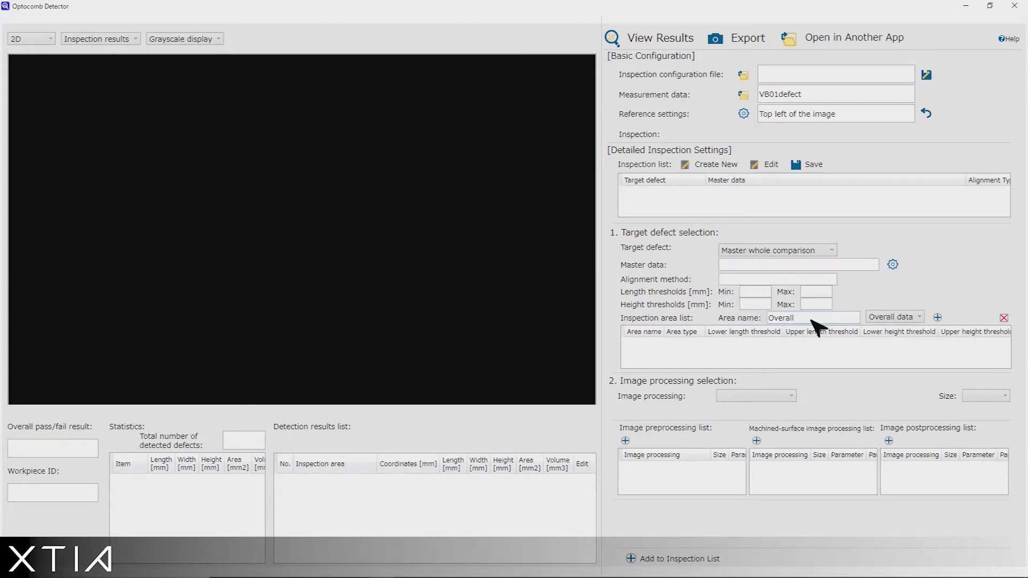
Step: Open the detailed master data settings and load VB01master.log as the master data
click(893, 264)
click(860, 58)
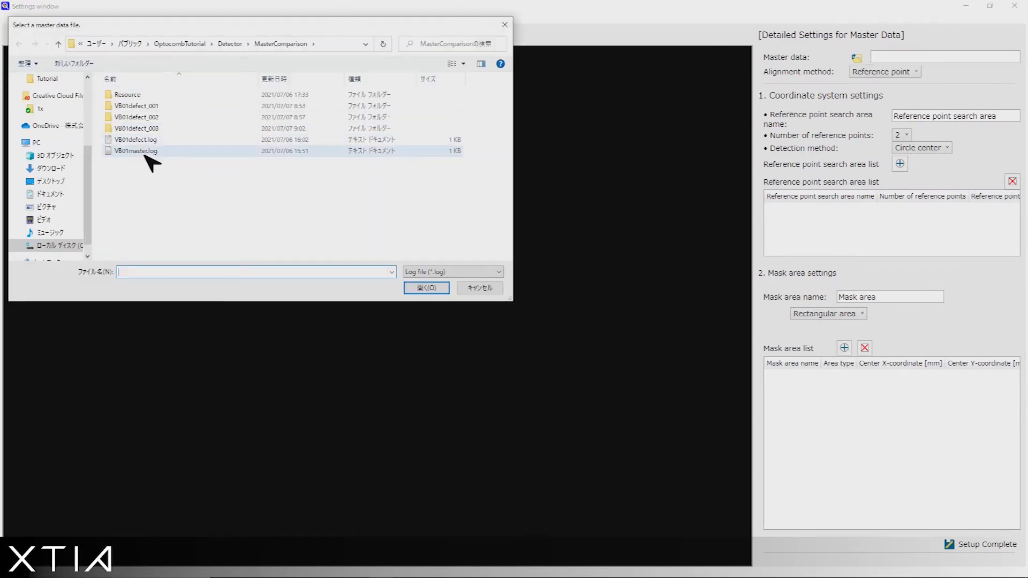
double_click(144, 151)
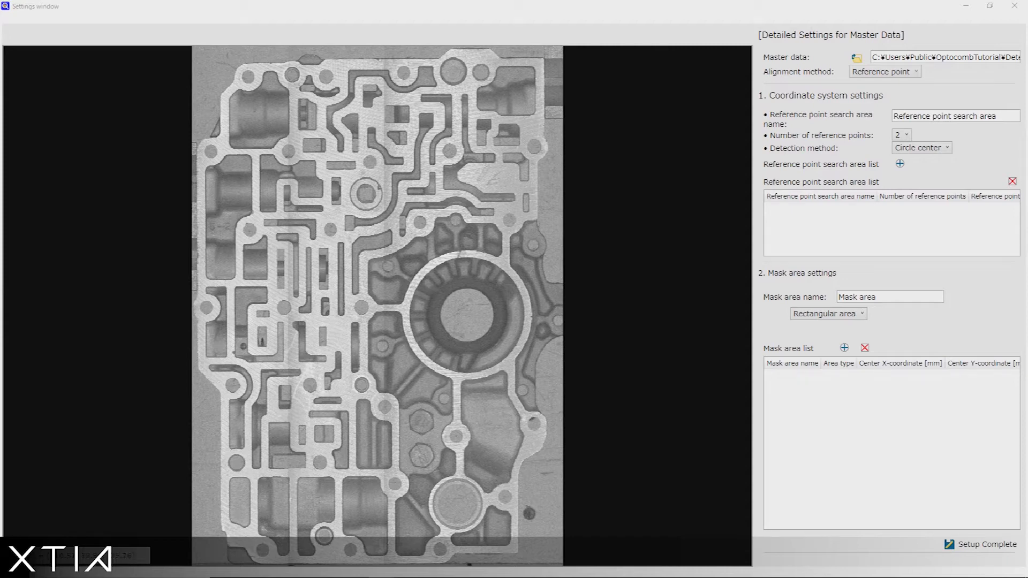
Step: Add a reference point search area enclosing the hole at the upper-left corner of the part
click(902, 165)
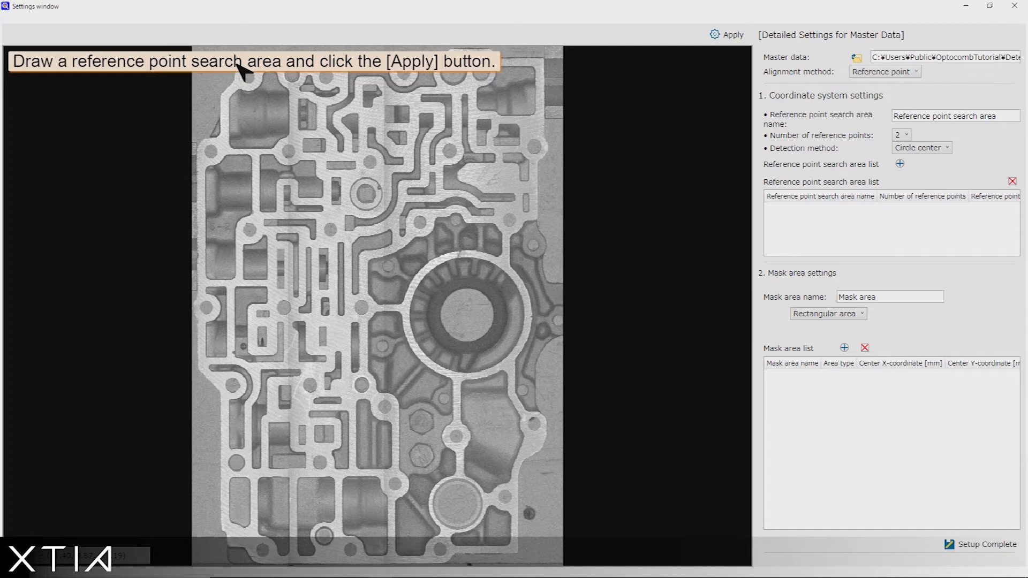
drag(237, 63, 262, 92)
click(729, 35)
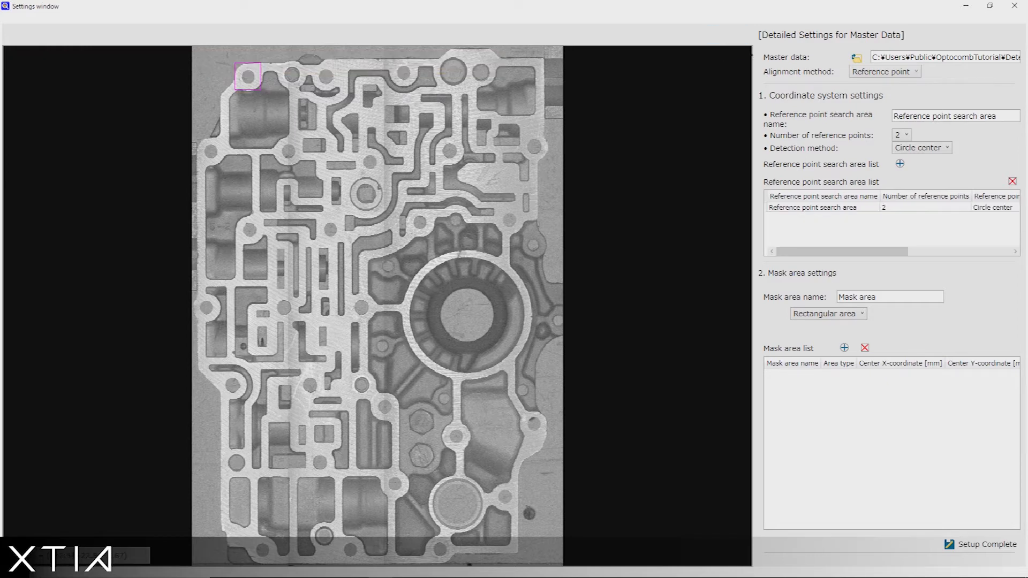
Step: Add a second reference point search area enclosing the hole on the part's lower edge, below the large round boss
click(901, 164)
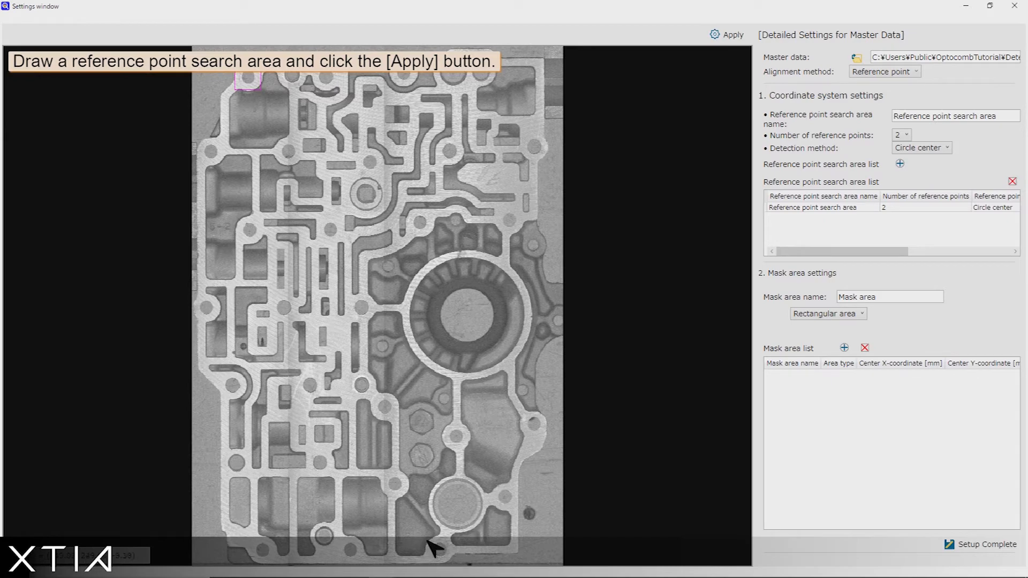
drag(426, 540, 453, 563)
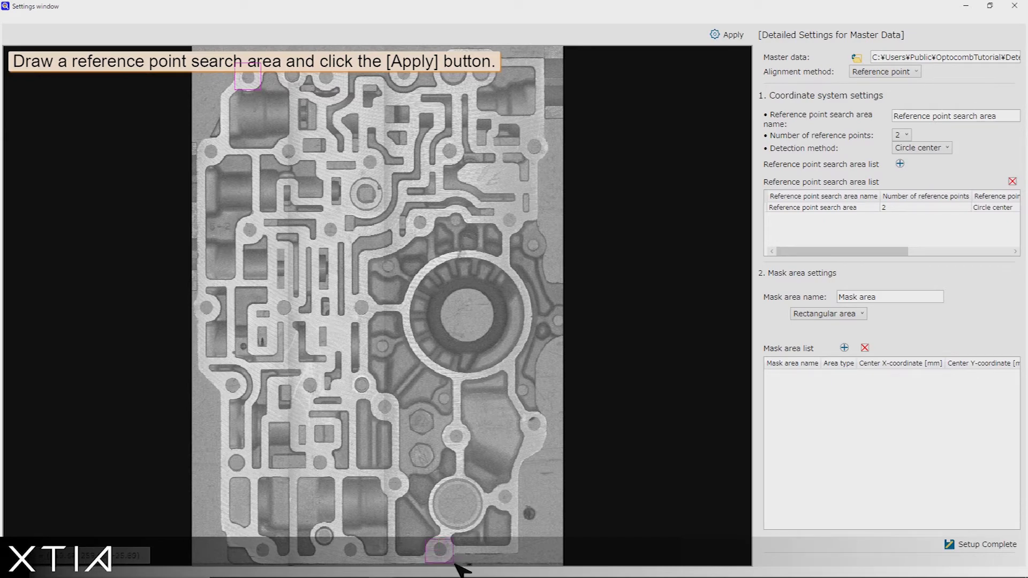
click(729, 35)
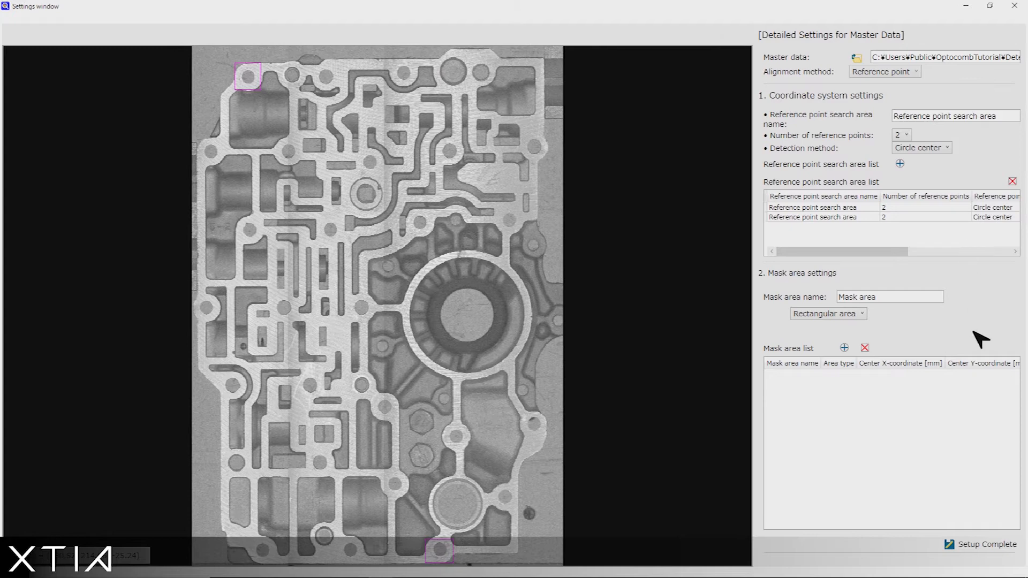
Step: Generate mask areas by automatic identification with an angle of 80 degrees and add them to the mask area list
click(835, 316)
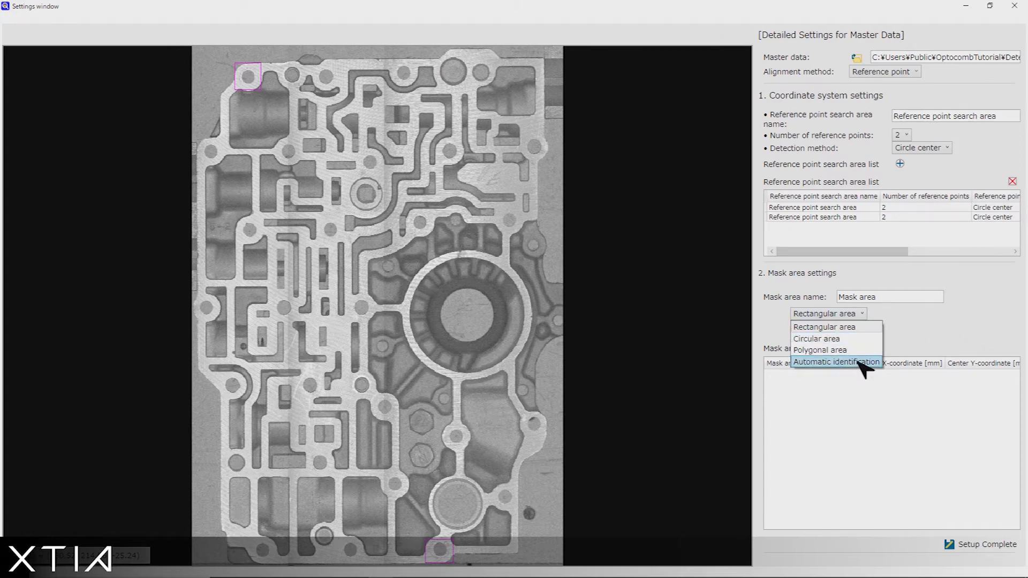
click(859, 362)
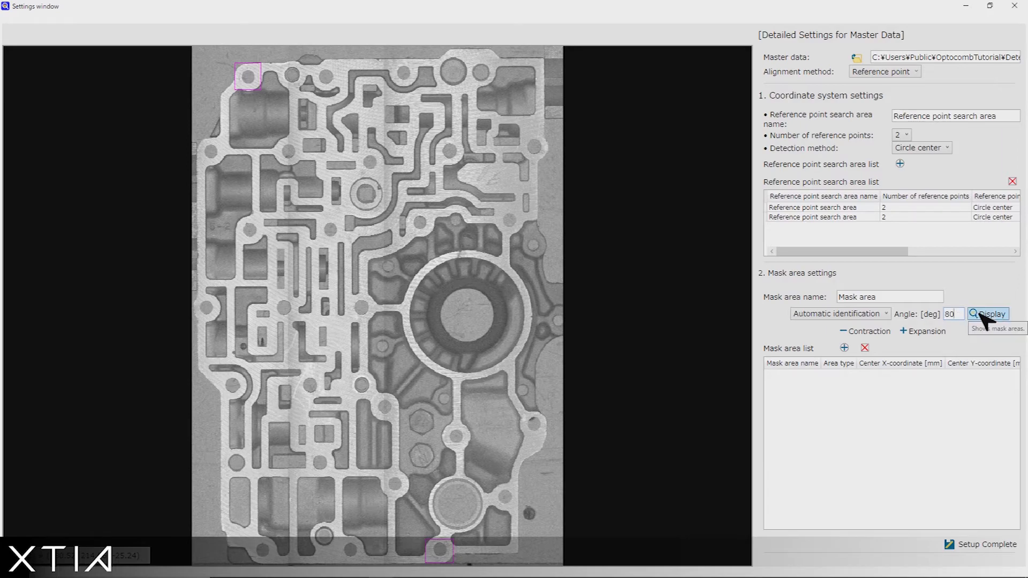
click(985, 317)
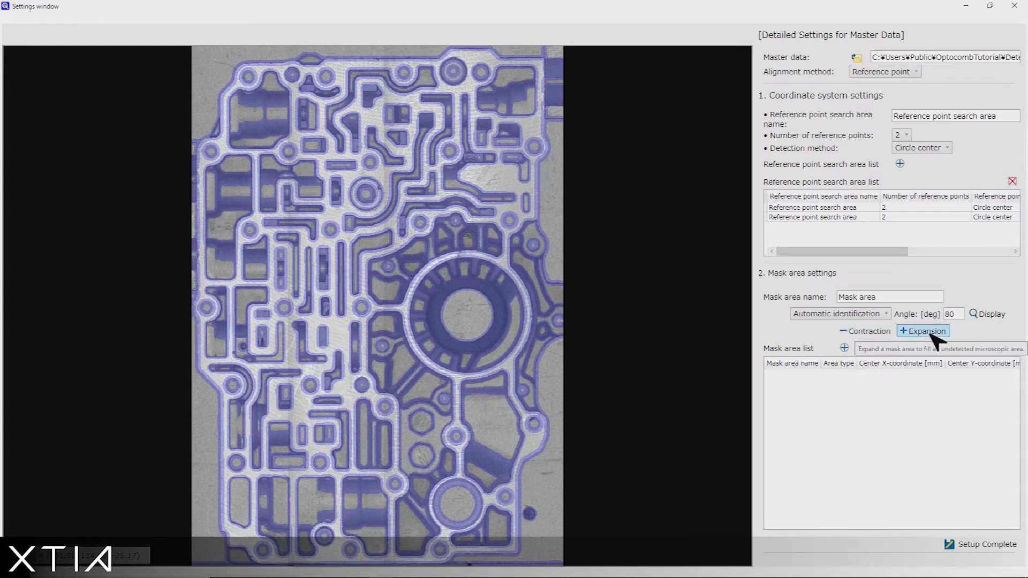
click(845, 348)
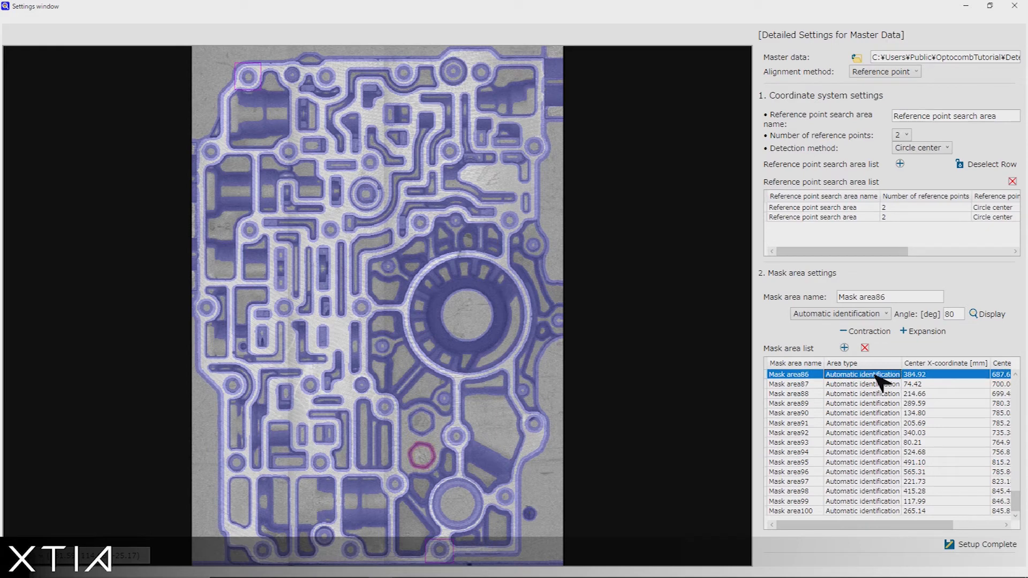
Step: Go upward through the mask area list to check which region of the part each automatically identified mask covers
key(Up)
key(Up)
key(Up)
key(Up)
key(Up)
key(Up)
key(Up)
key(Up)
key(Up)
key(Up)
key(Up)
key(Up)
key(Up)
key(Up)
key(Up)
key(Up)
key(Up)
key(Up)
key(Up)
key(Up)
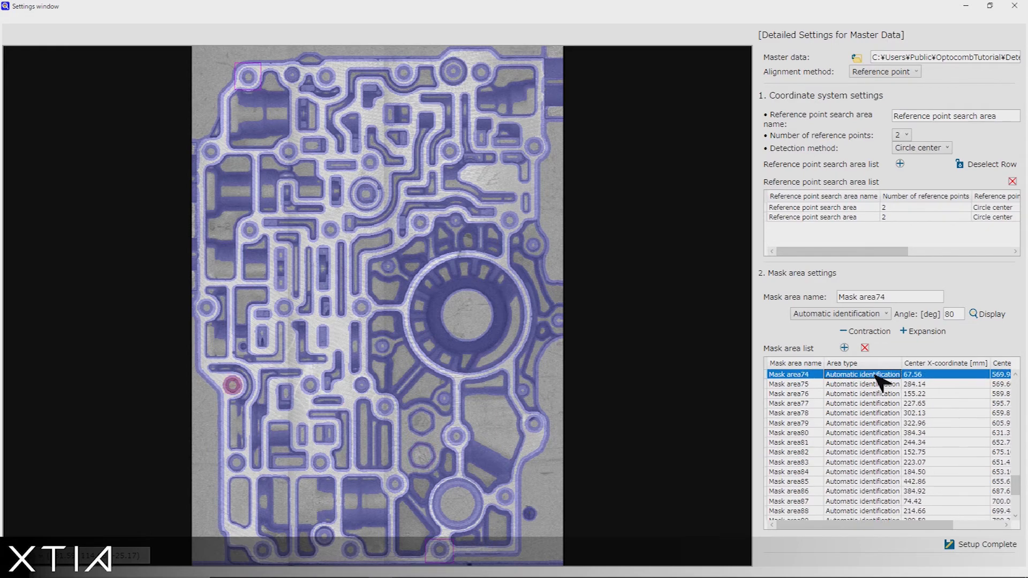
key(Up)
key(Up)
key(Up)
key(Up)
key(Up)
key(Up)
key(Up)
key(Up)
key(Up)
key(Up)
key(Up)
key(Up)
key(Up)
key(Up)
key(Up)
key(Up)
key(Up)
key(Up)
key(Up)
key(Up)
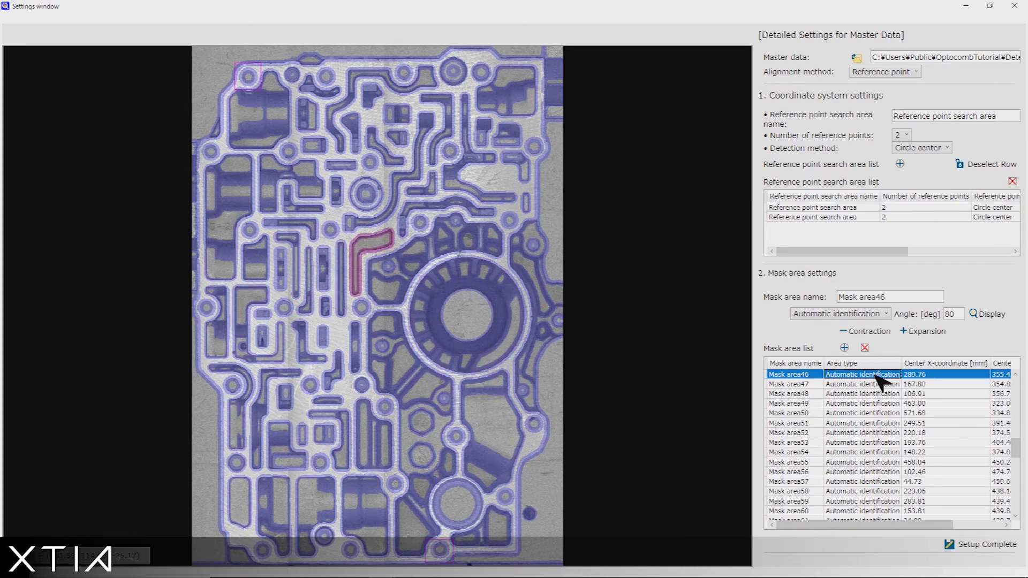
Step: Complete the detailed master data setup and apply its settings
click(964, 547)
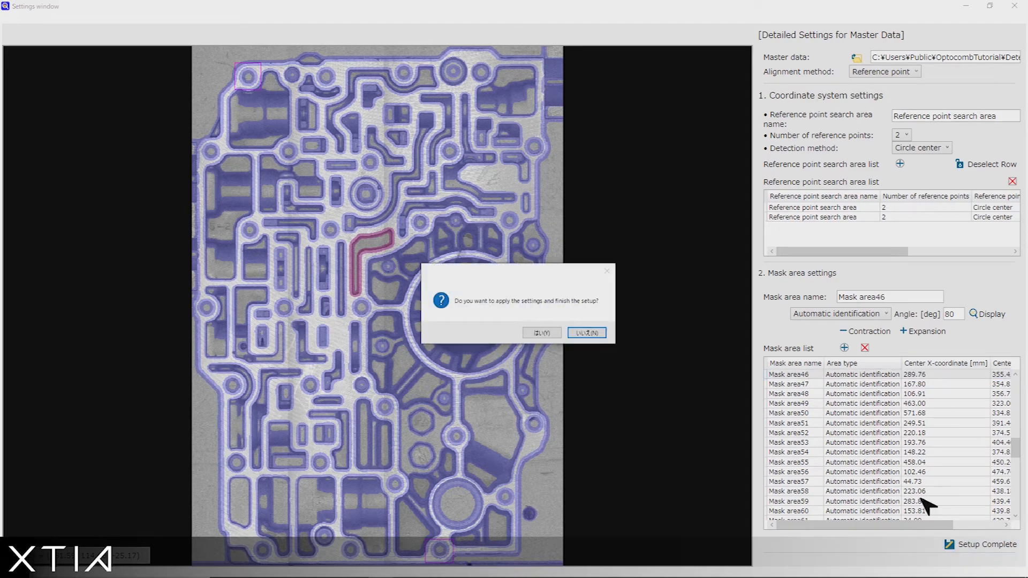
click(542, 333)
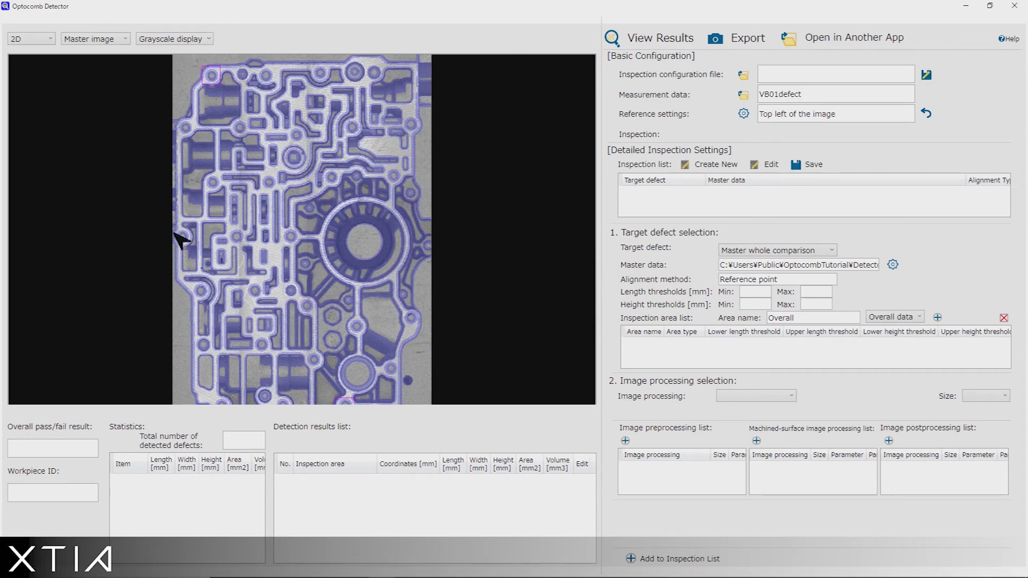
Step: Add an Overall inspection area for the overall data with length thresholds of 0.4 to 10 mm and height thresholds of 0.2 to 2 mm
click(748, 292)
text(0.4)
text(10)
text(0.2)
key(Tab)
text(2)
click(938, 317)
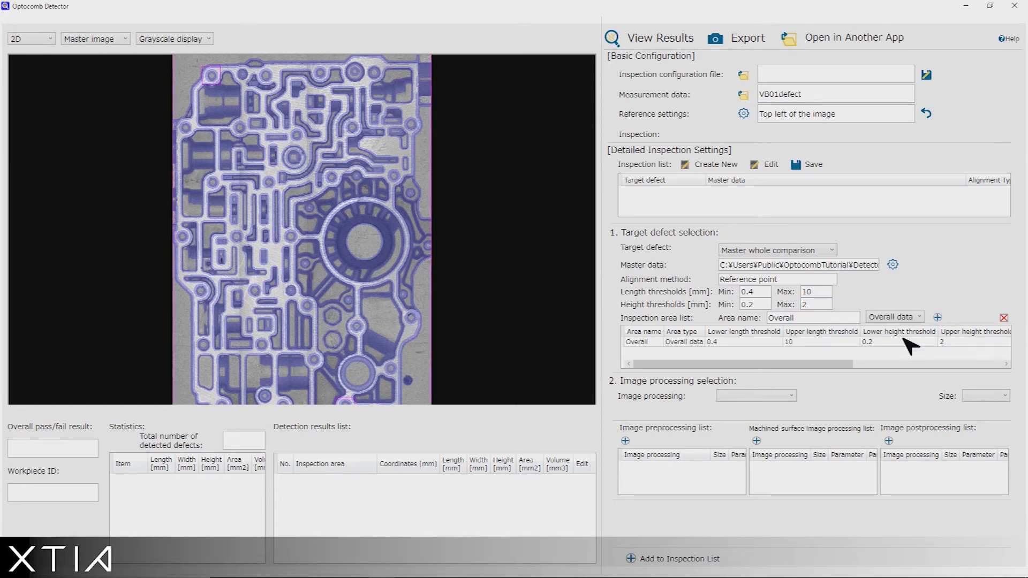
Step: Add Outlier correction (median) with σ 3 and a count of 1 to the image preprocessing list
click(792, 397)
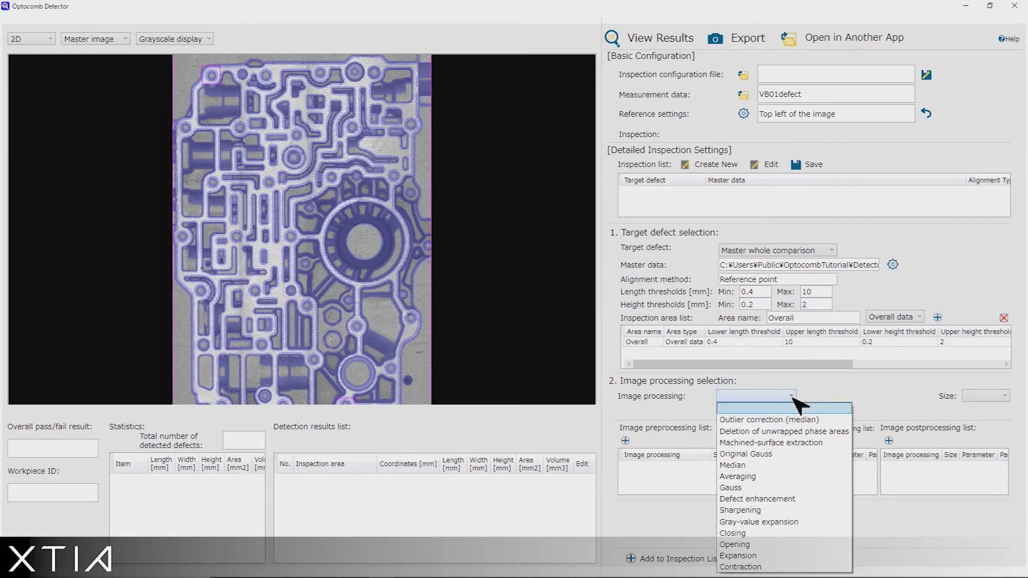
click(792, 419)
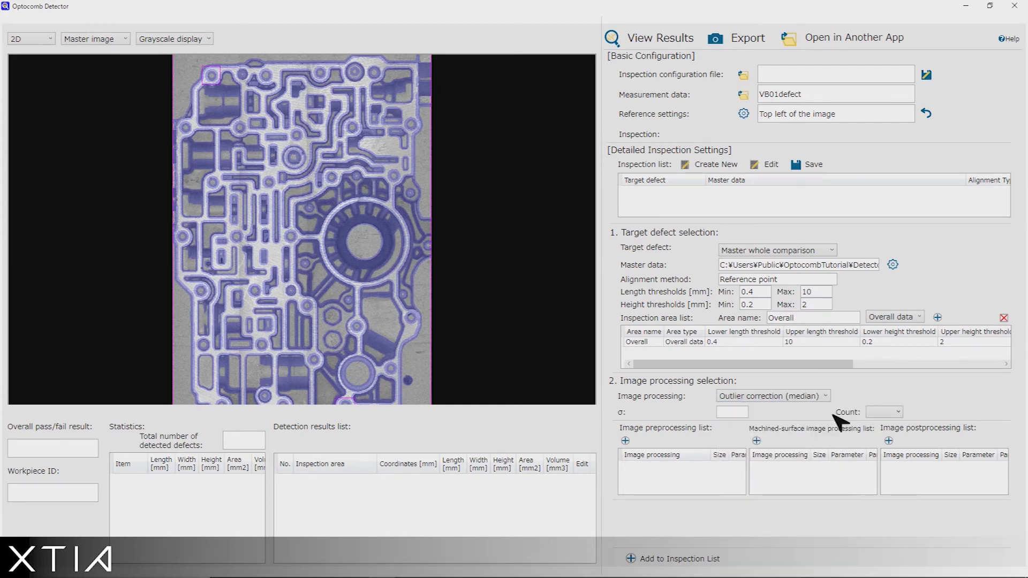
click(741, 411)
text(3)
click(882, 414)
click(885, 435)
click(625, 441)
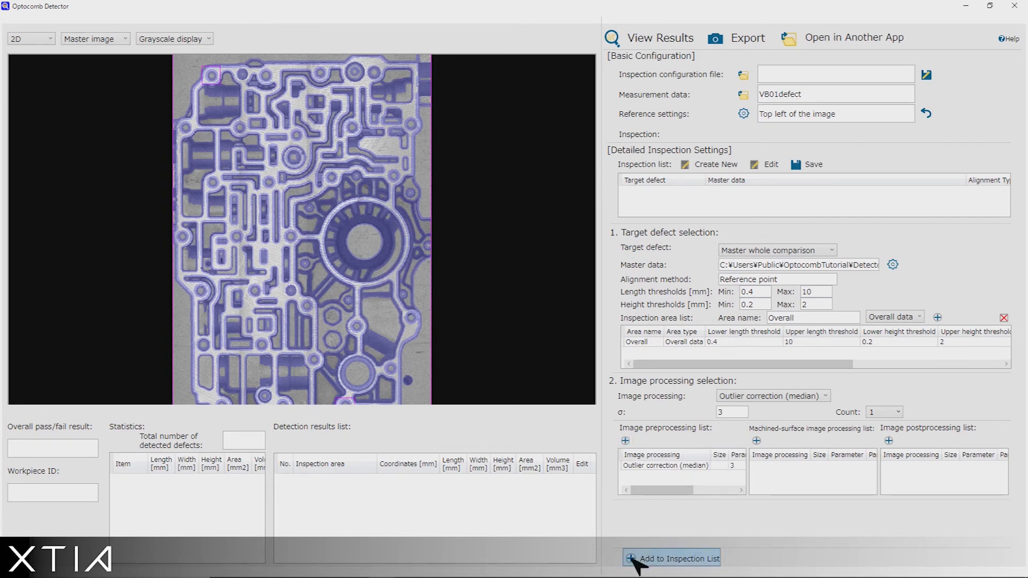
Step: Add the master whole comparison settings to the inspection list and run the inspection
click(650, 557)
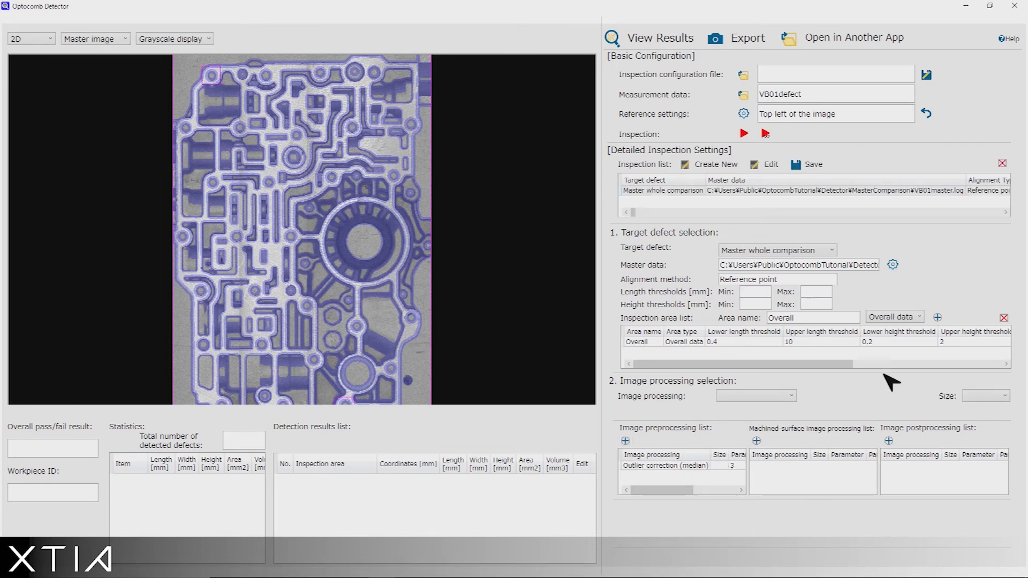
click(744, 133)
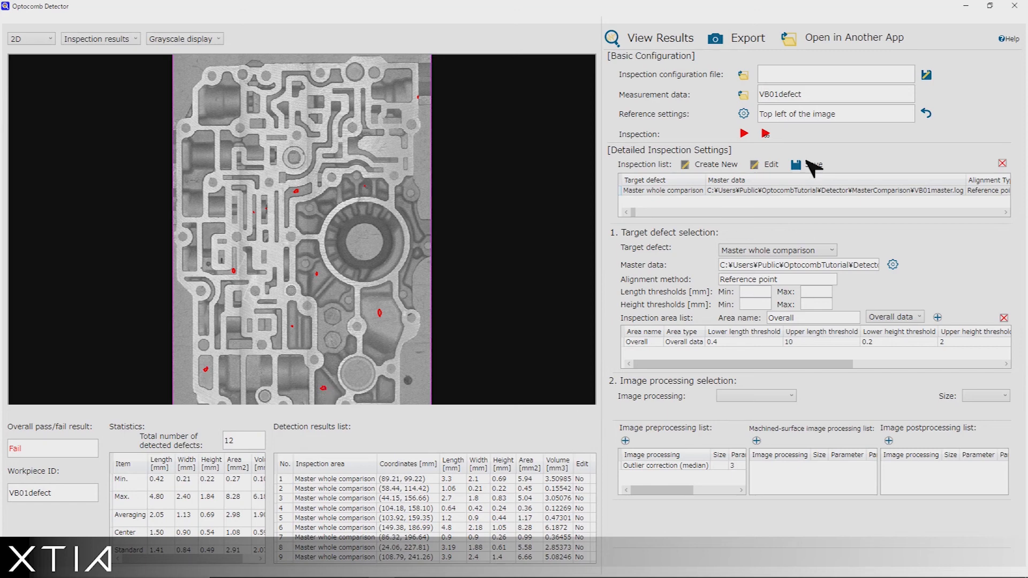
Step: Open the saved inspection results CSV file from the VB01defect_003 folder
click(660, 39)
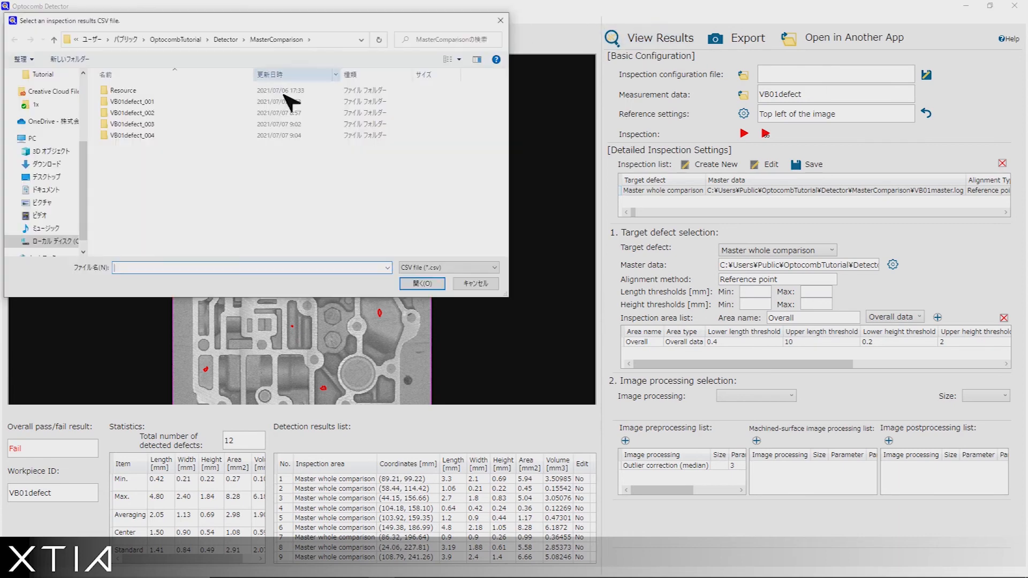
double_click(153, 127)
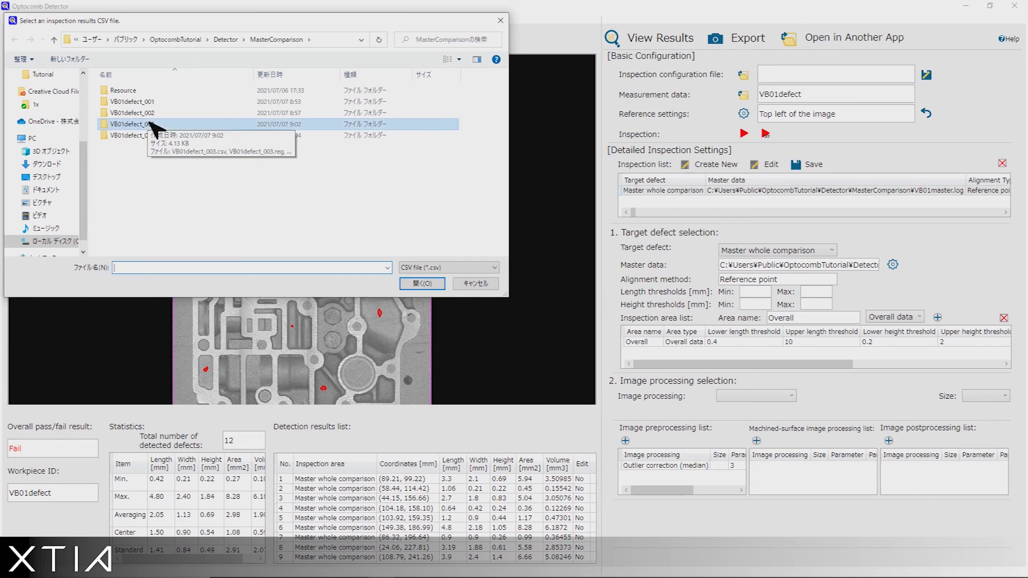
click(140, 94)
double_click(140, 91)
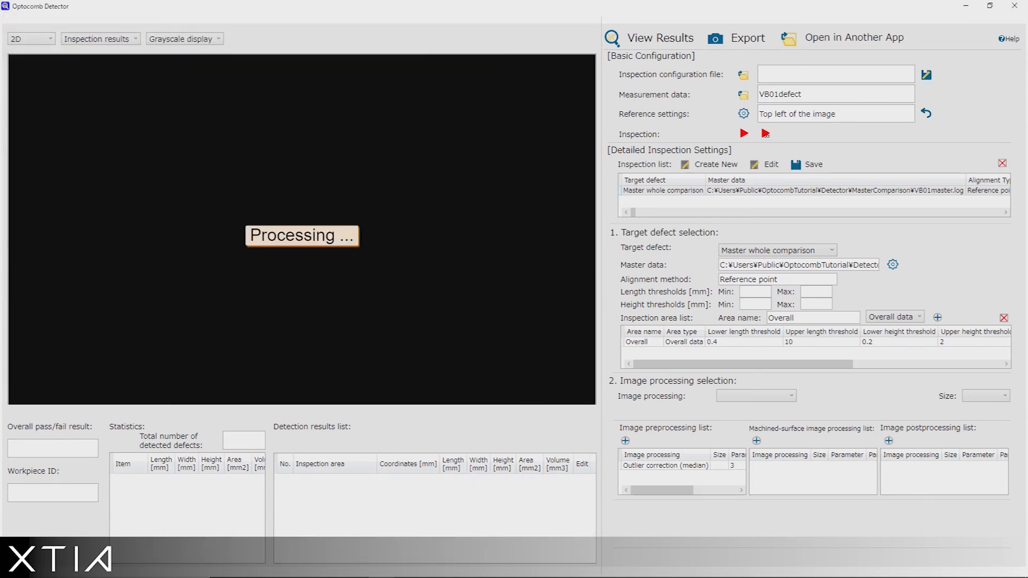